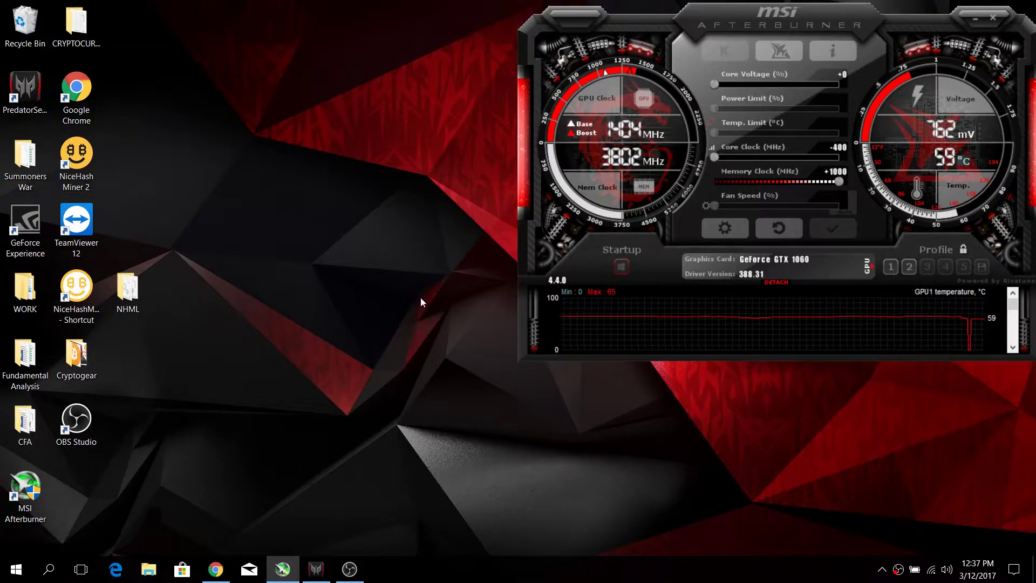
Show the WhatToMine GPU calculator in Chrome and keep the GTX 1060 count at 1.
click(216, 567)
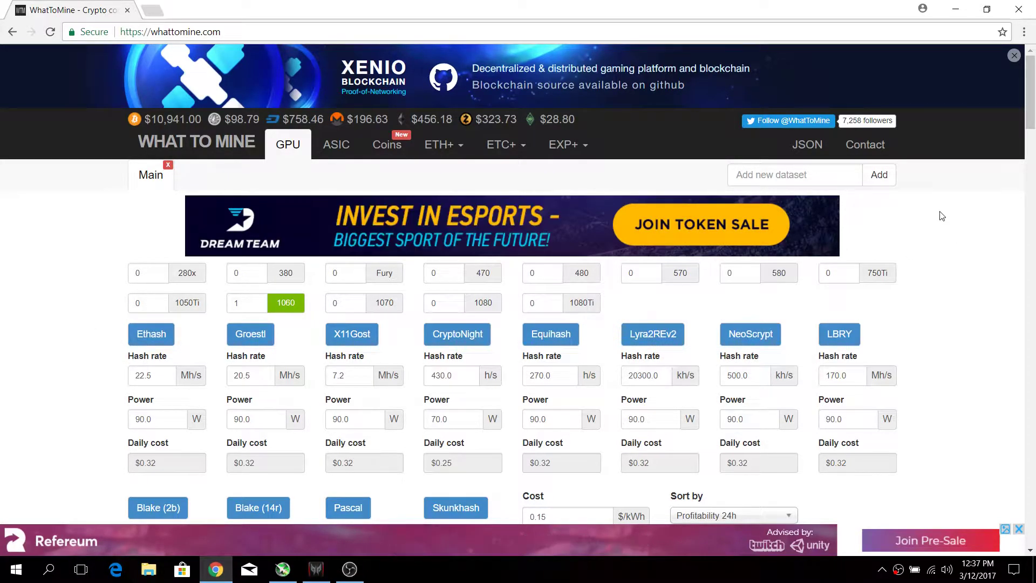
scroll(917, 233, down, 6)
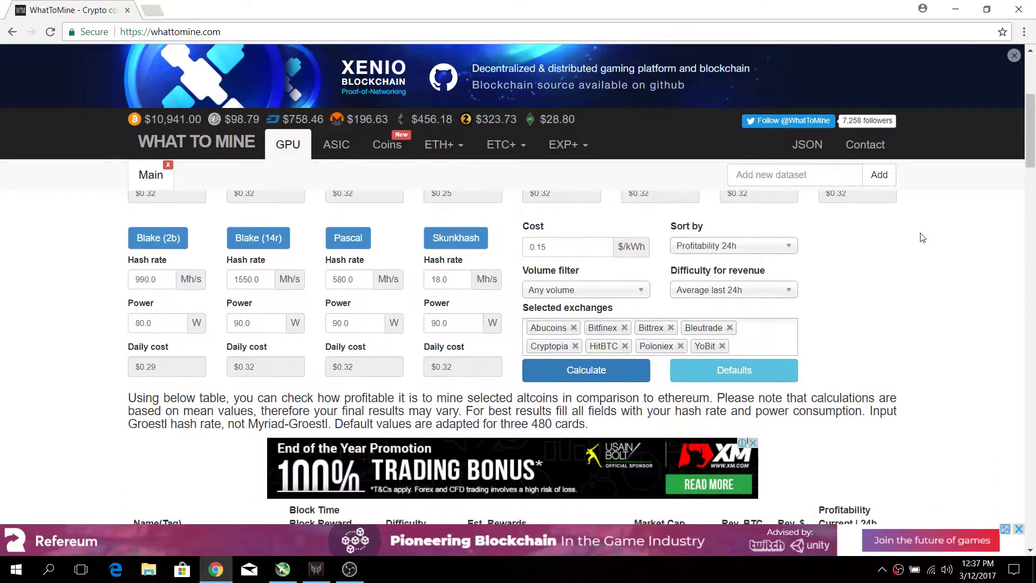
scroll(917, 238, down, 3)
scroll(917, 238, up, 7)
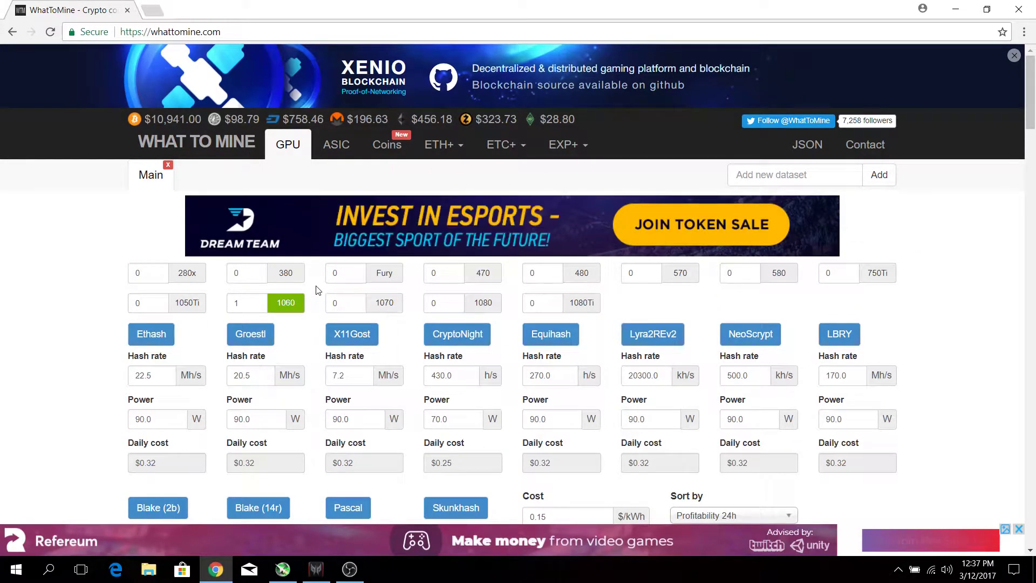
mouse_move(279, 302)
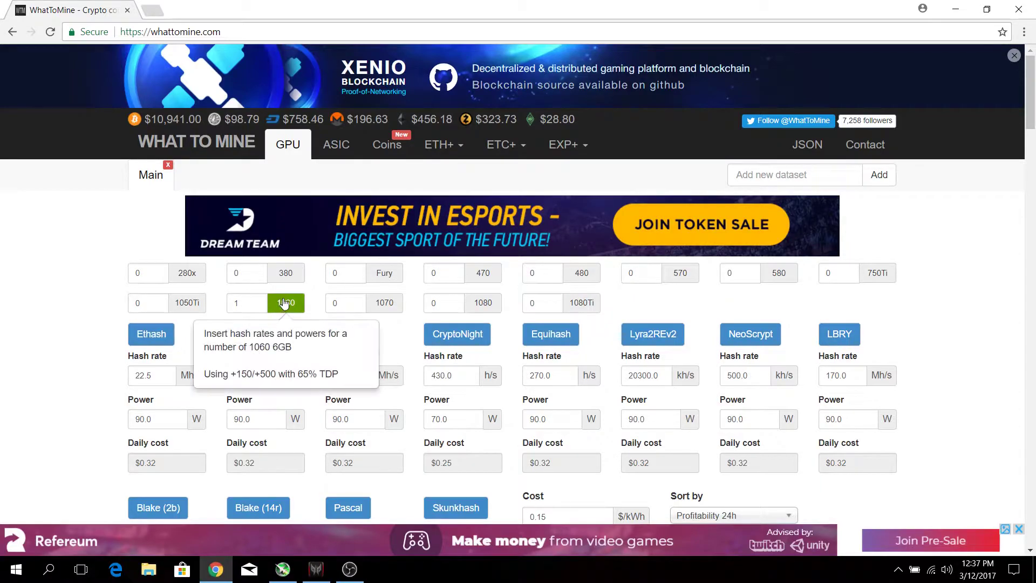
click(237, 303)
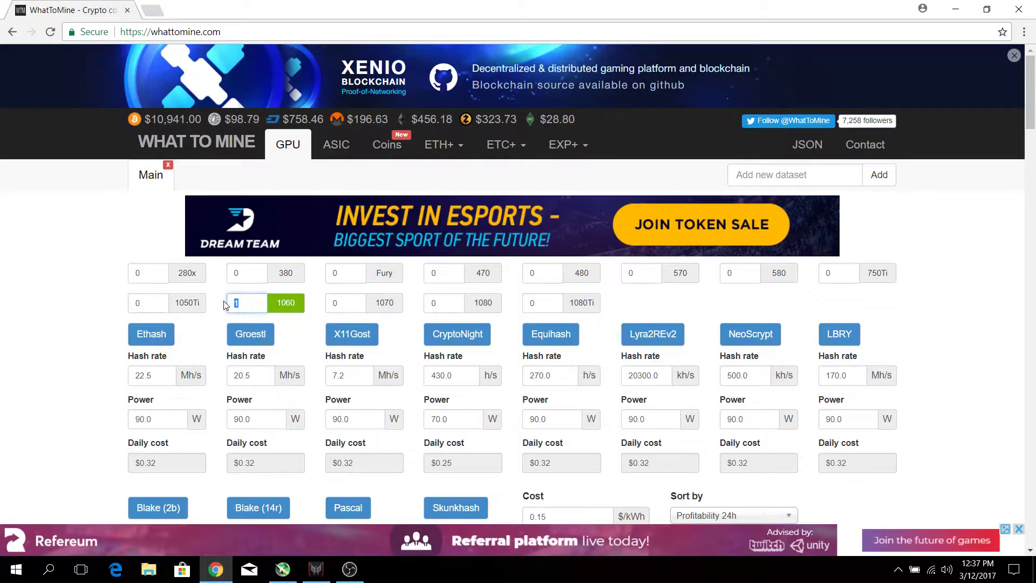
click(282, 303)
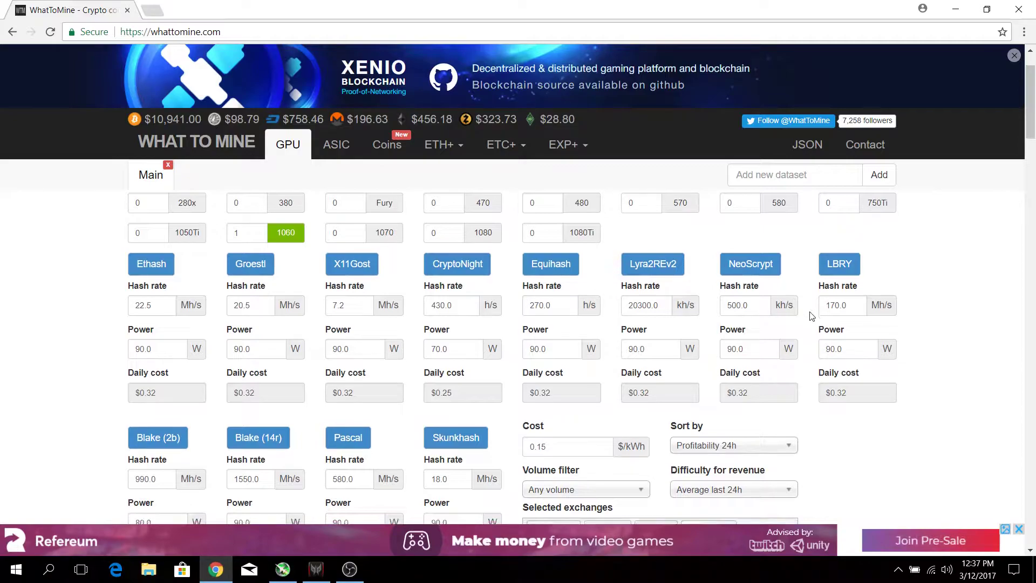
scroll(696, 306, down, 1)
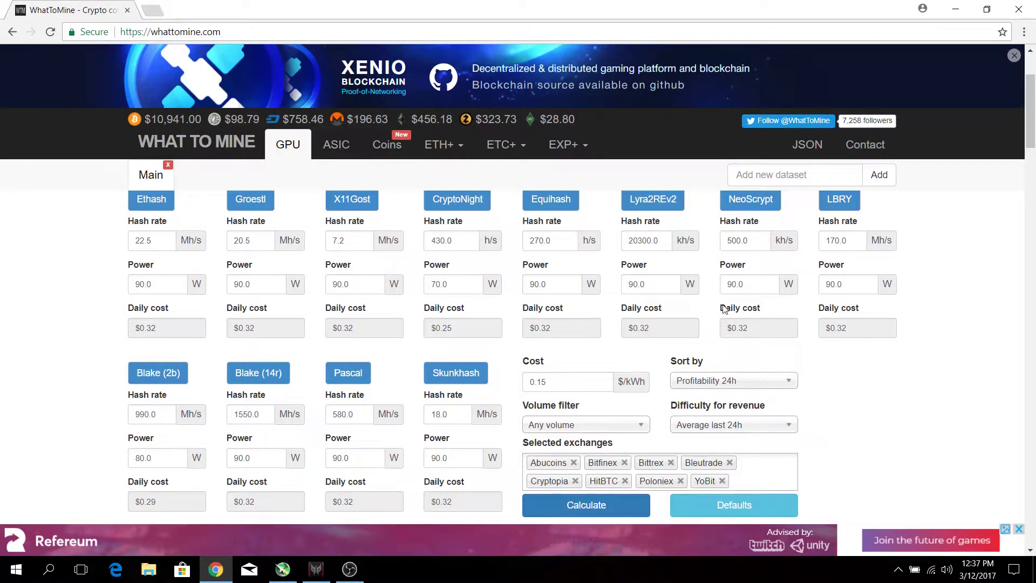
scroll(648, 296, up, 1)
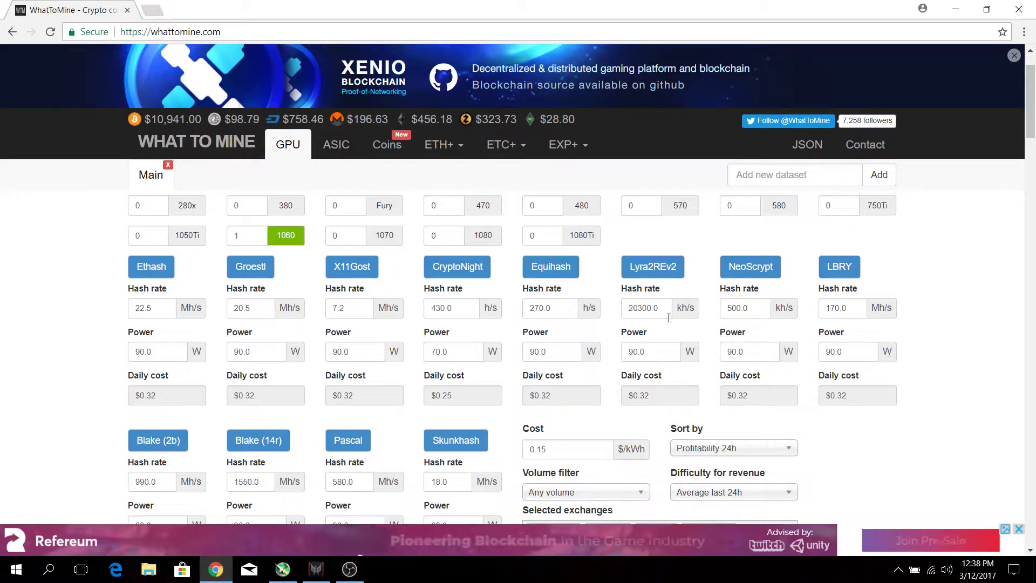
scroll(668, 253, down, 3)
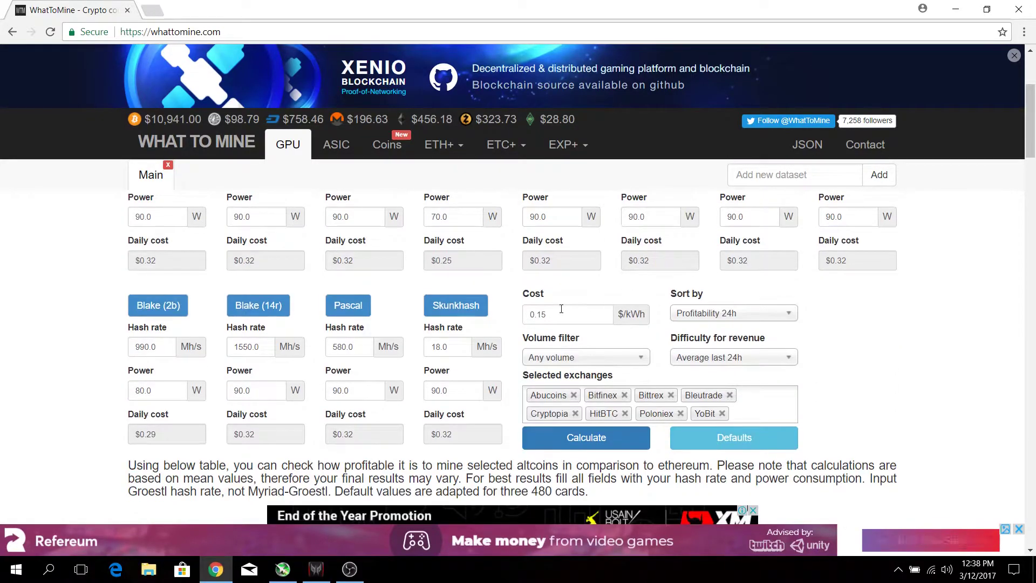
Set electricity cost to 0.15 $/kWh and run the profitability calculation.
click(561, 311)
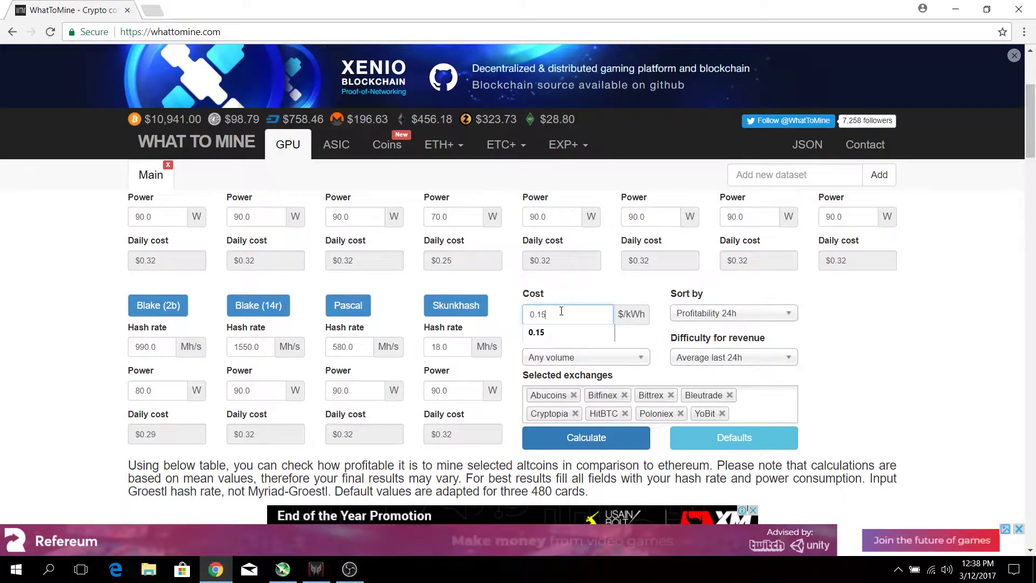
click(553, 334)
click(565, 437)
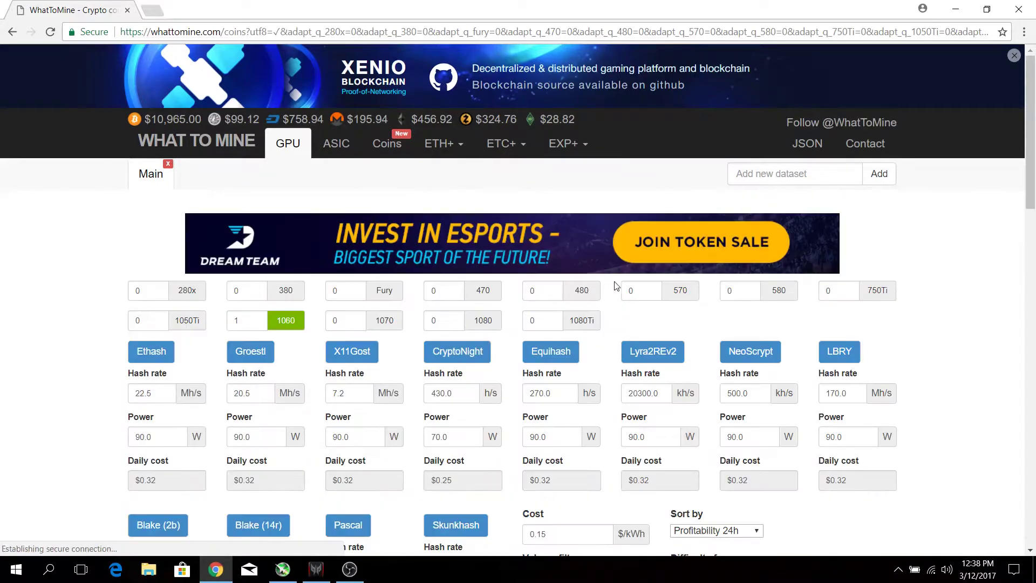
Scroll through the ranked coin table's revenue, profit and percentage columns.
scroll(619, 300, down, 4)
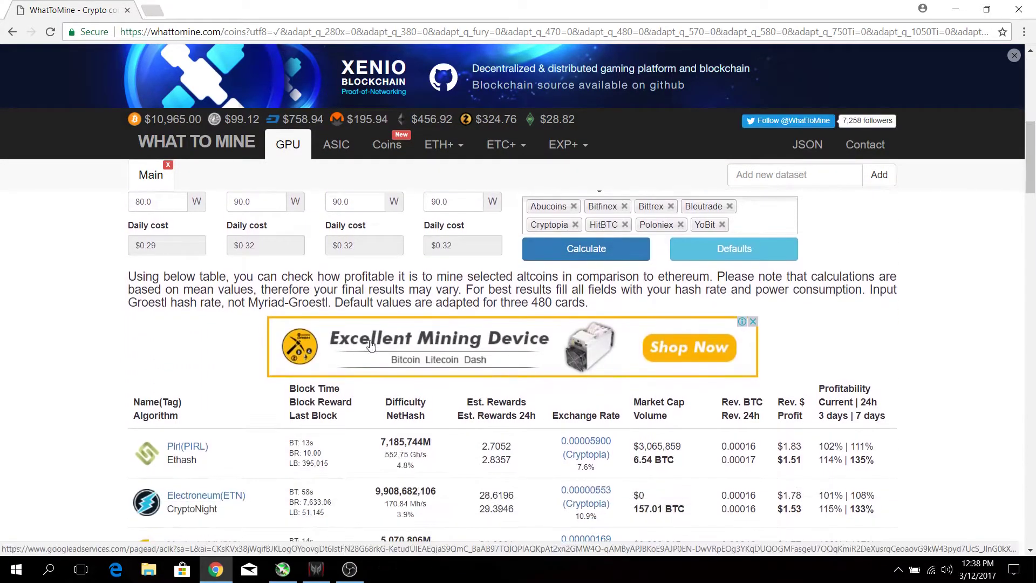
scroll(258, 373, down, 1)
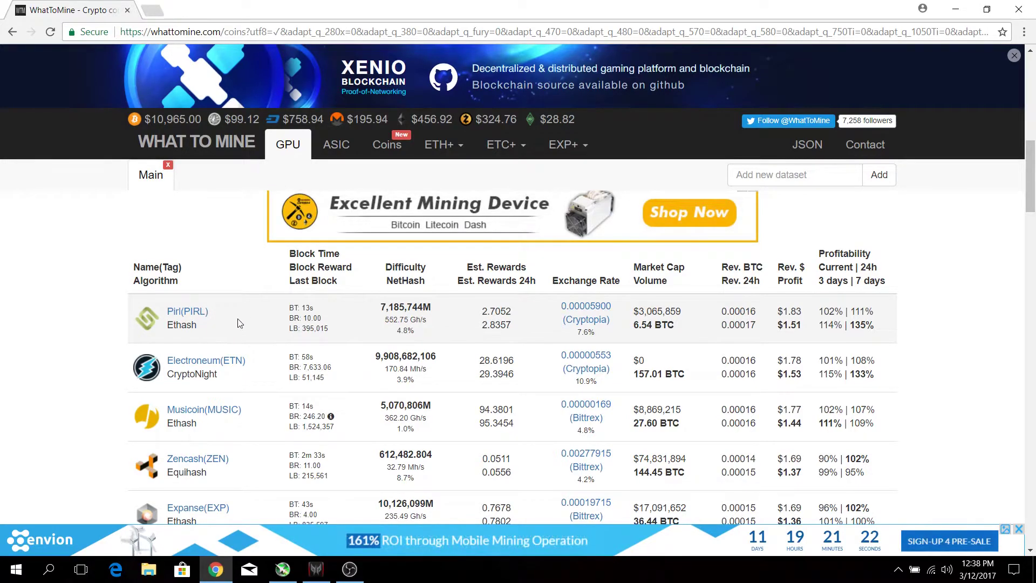
scroll(273, 306, down, 1)
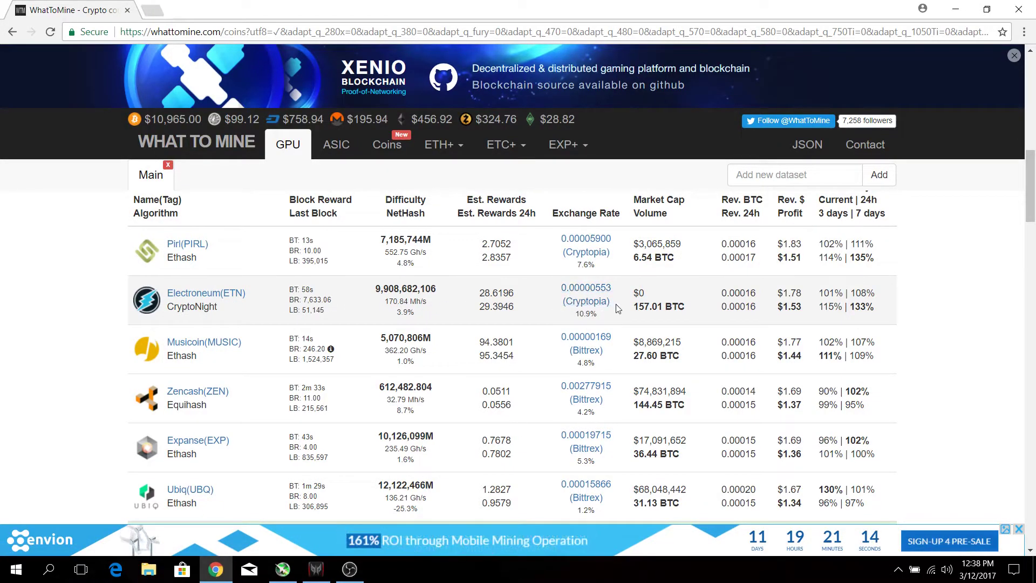
scroll(625, 308, up, 3)
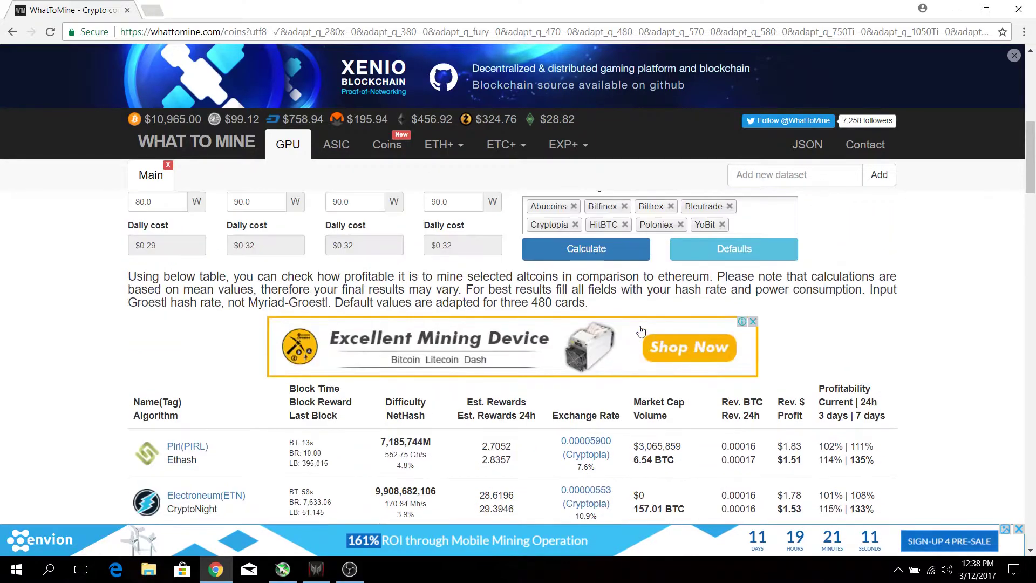
scroll(583, 296, up, 4)
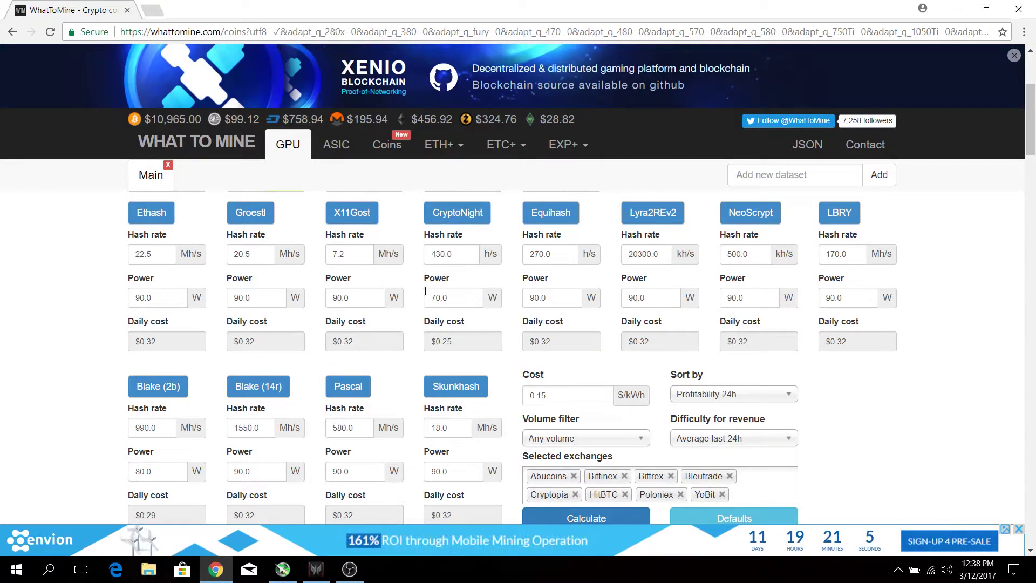
scroll(465, 290, up, 1)
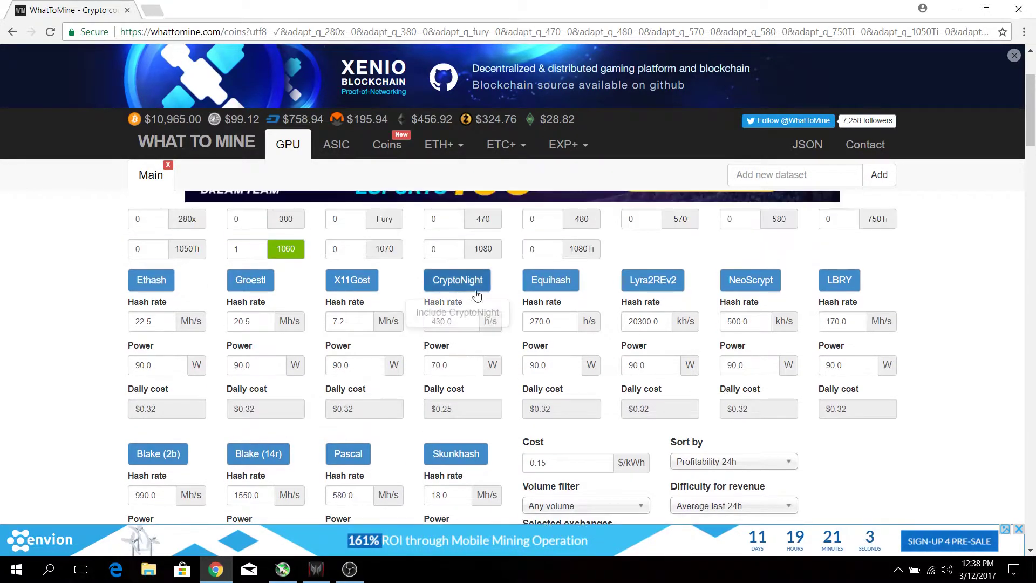
scroll(518, 302, up, 1)
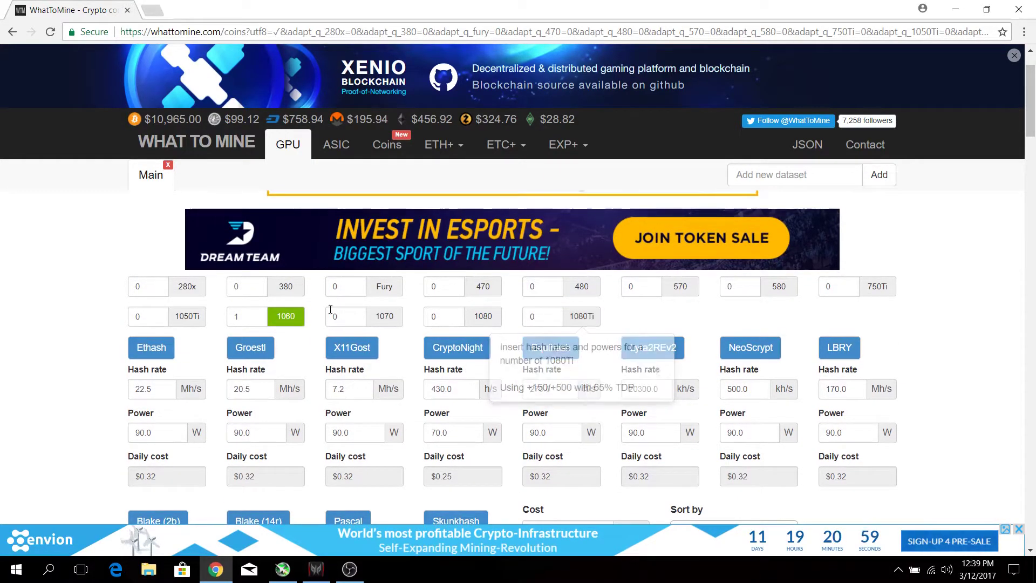
click(255, 318)
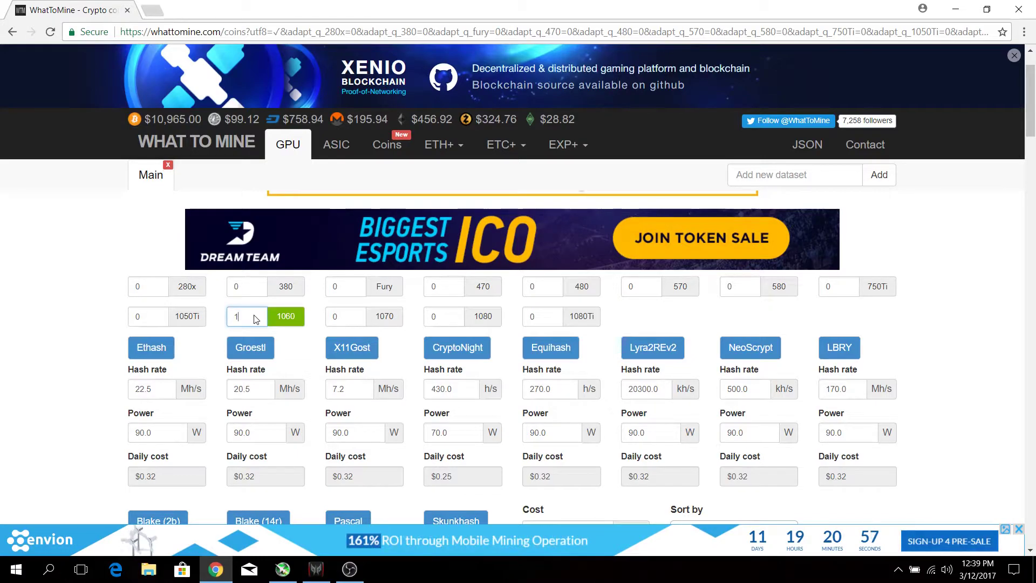
key(BackSpace)
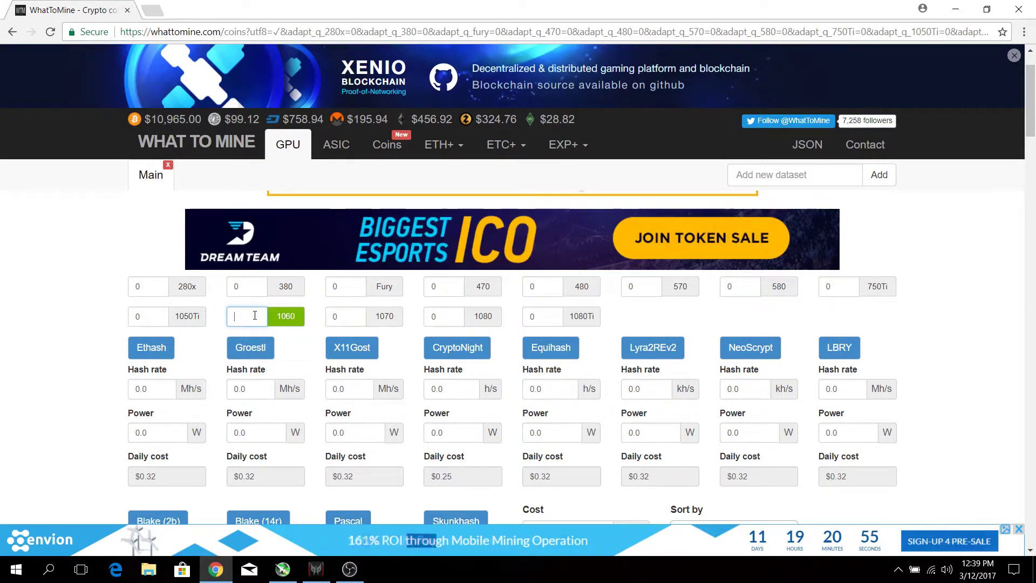
text(6)
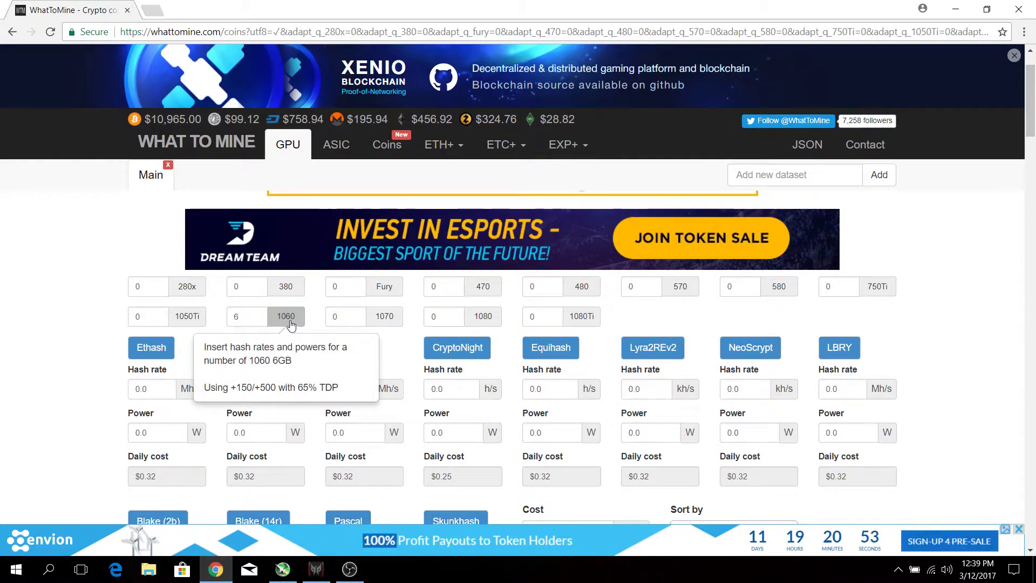
scroll(160, 361, down, 1)
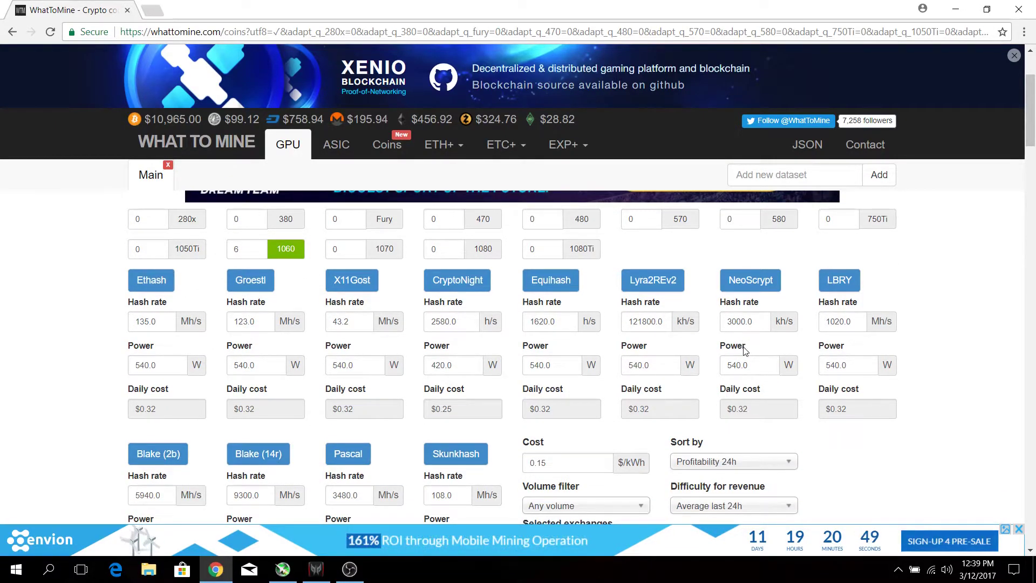
scroll(745, 350, down, 1)
scroll(408, 308, up, 2)
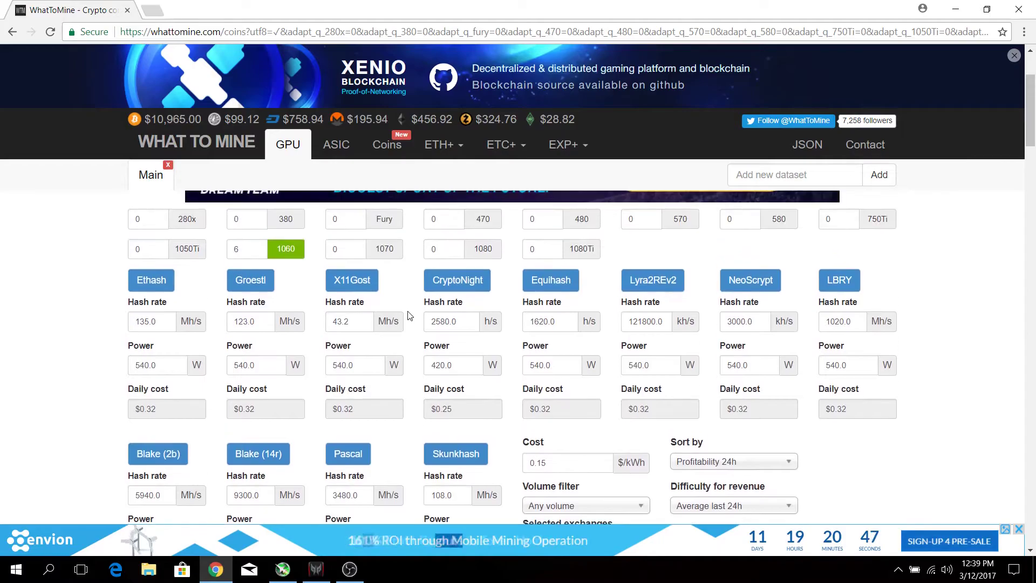
scroll(890, 286, up, 1)
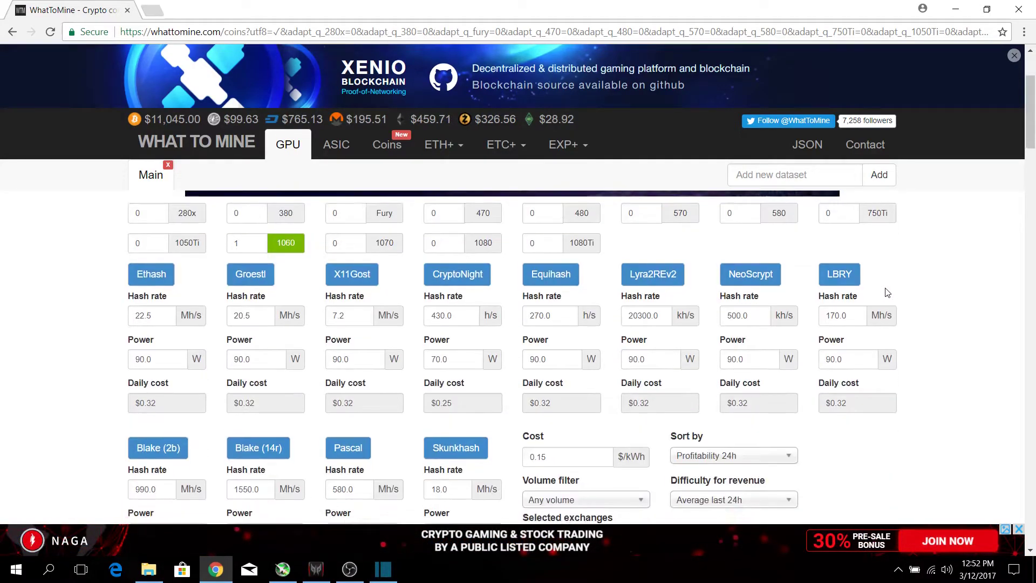
scroll(896, 280, down, 5)
scroll(911, 265, down, 4)
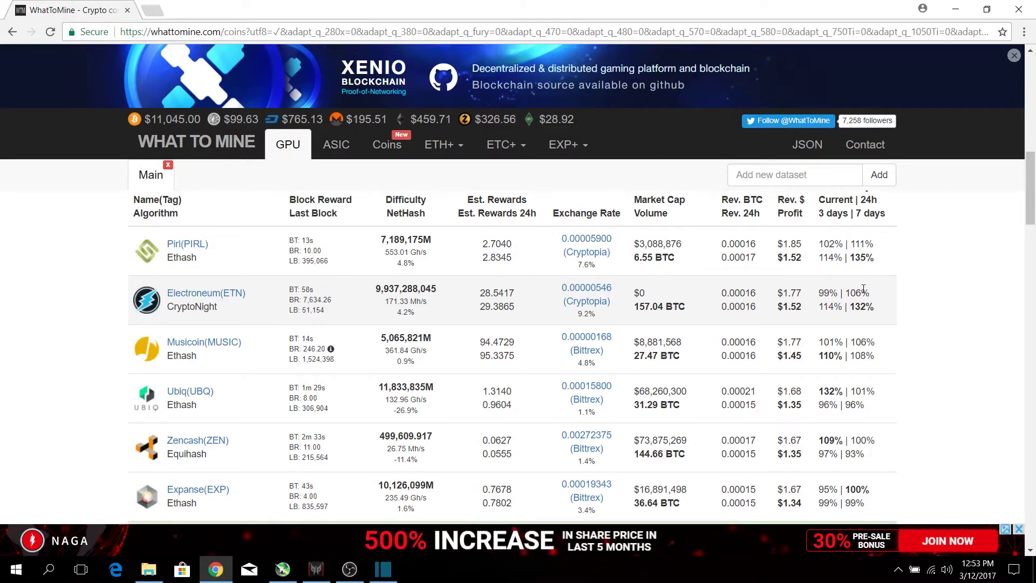
scroll(865, 289, down, 4)
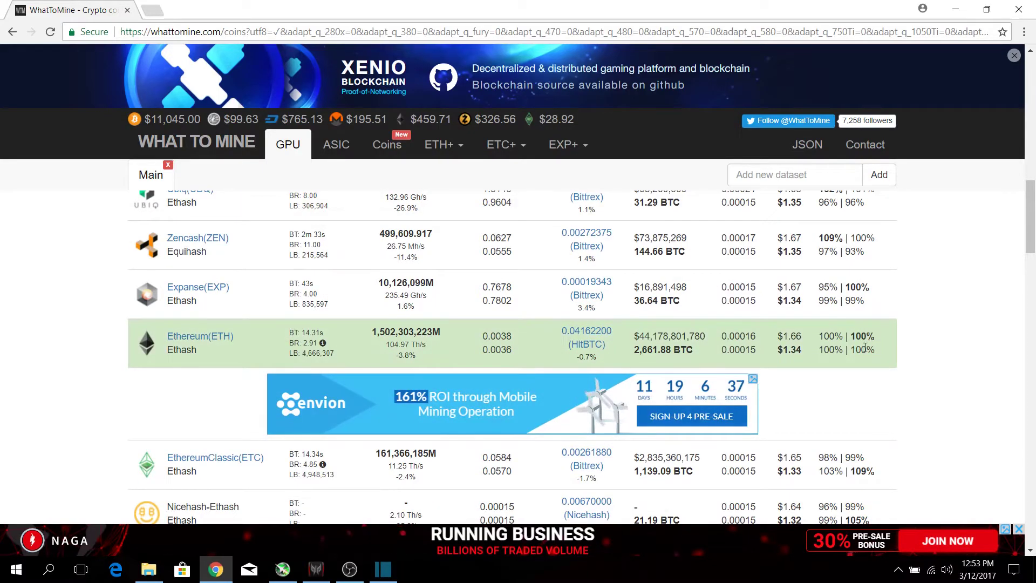
scroll(852, 342, up, 4)
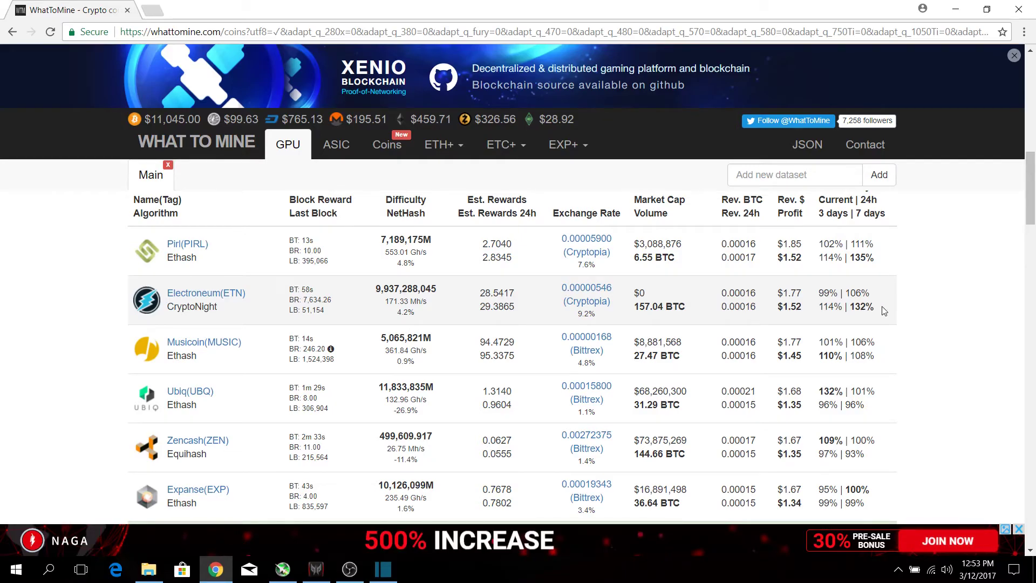
scroll(906, 291, down, 1)
scroll(910, 292, up, 8)
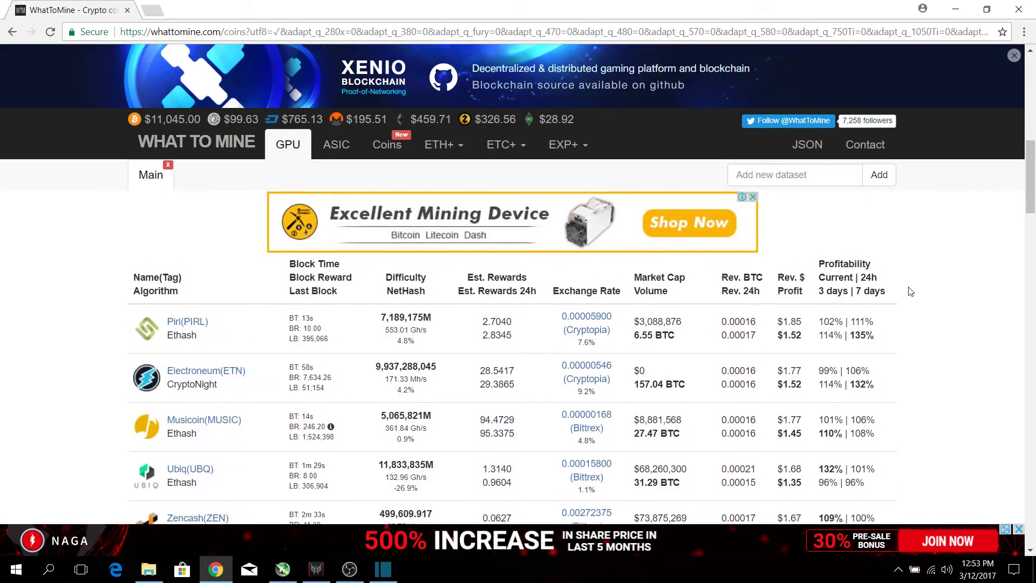
scroll(914, 291, up, 1)
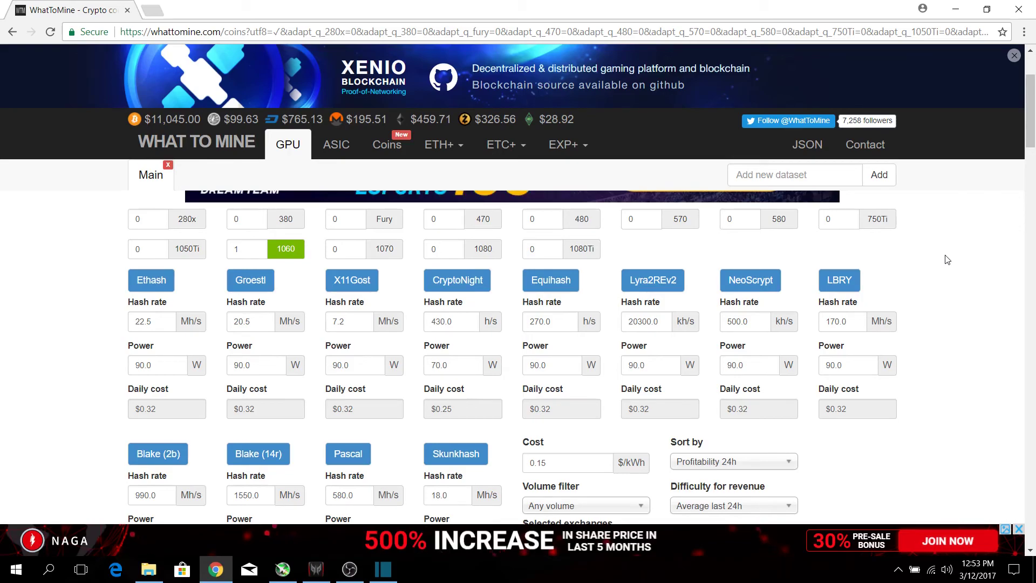
scroll(946, 247, down, 4)
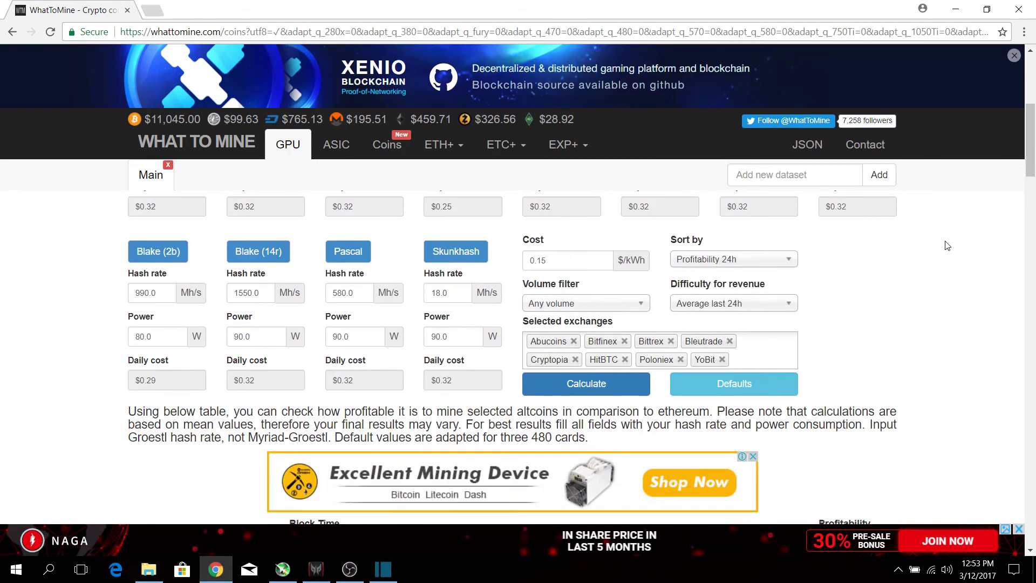